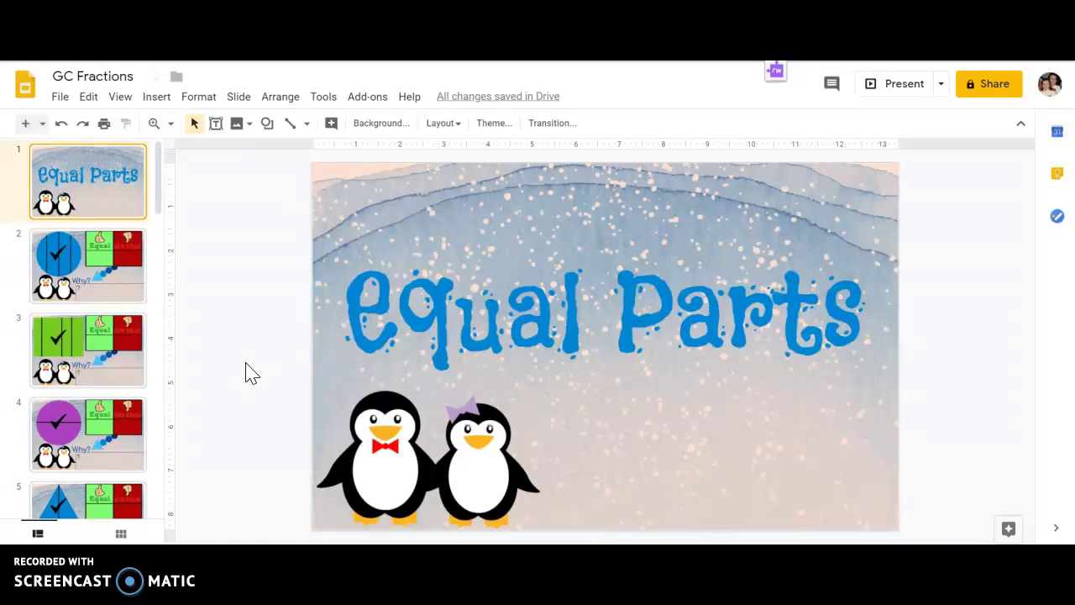
# Open slide 2 with the divided blue circle and the Equal / Not equal chart.
pyautogui.click(93, 267)
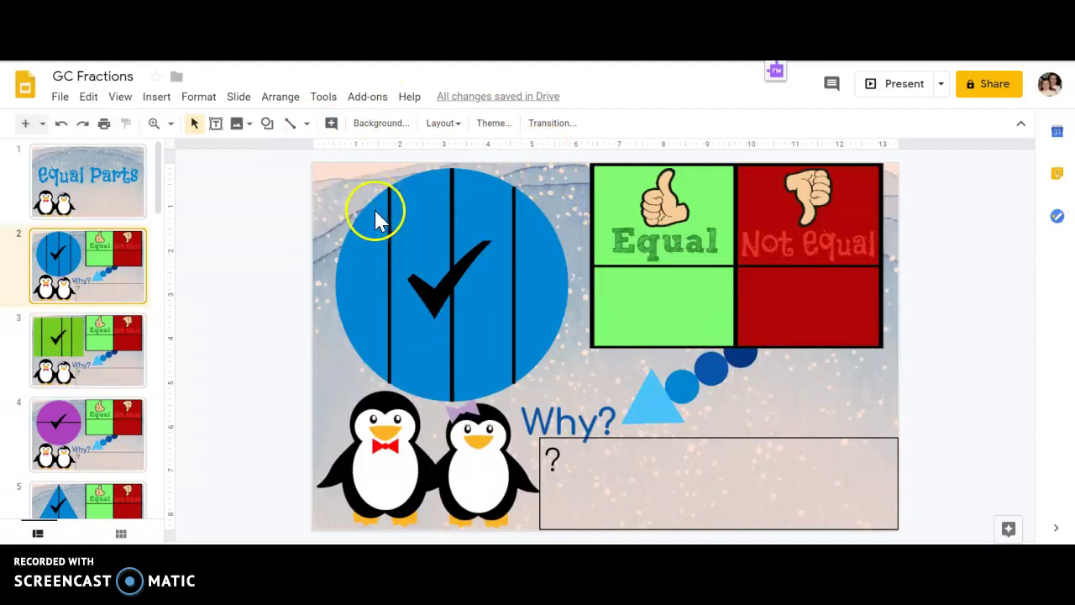
# Drag the check mark from the blue circle into the empty red cell under Not equal.
pyautogui.click(459, 275)
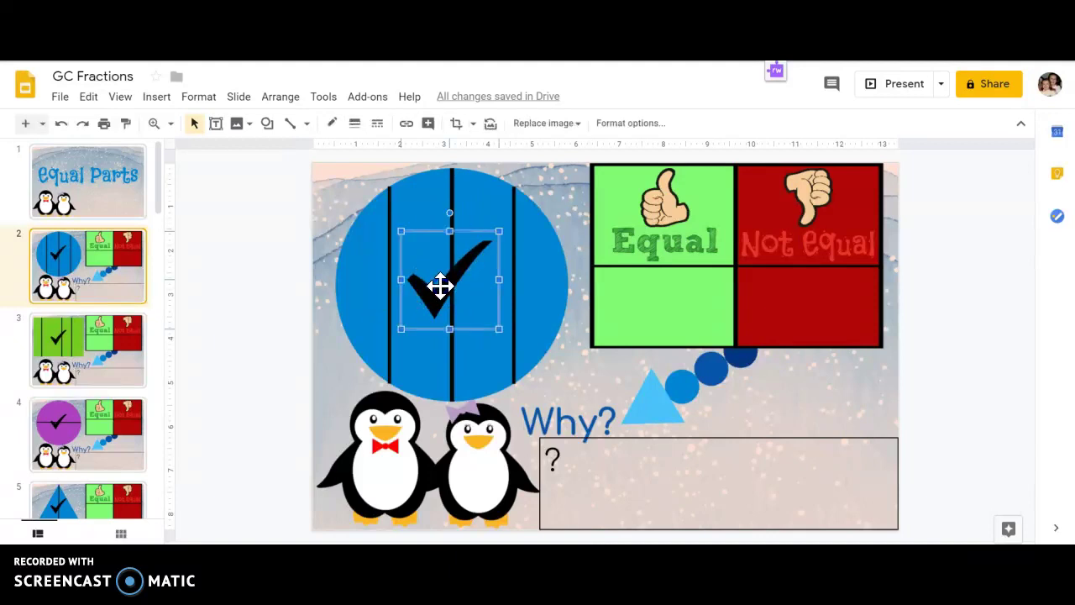
pyautogui.moveTo(440, 286); pyautogui.dragTo(652, 308)
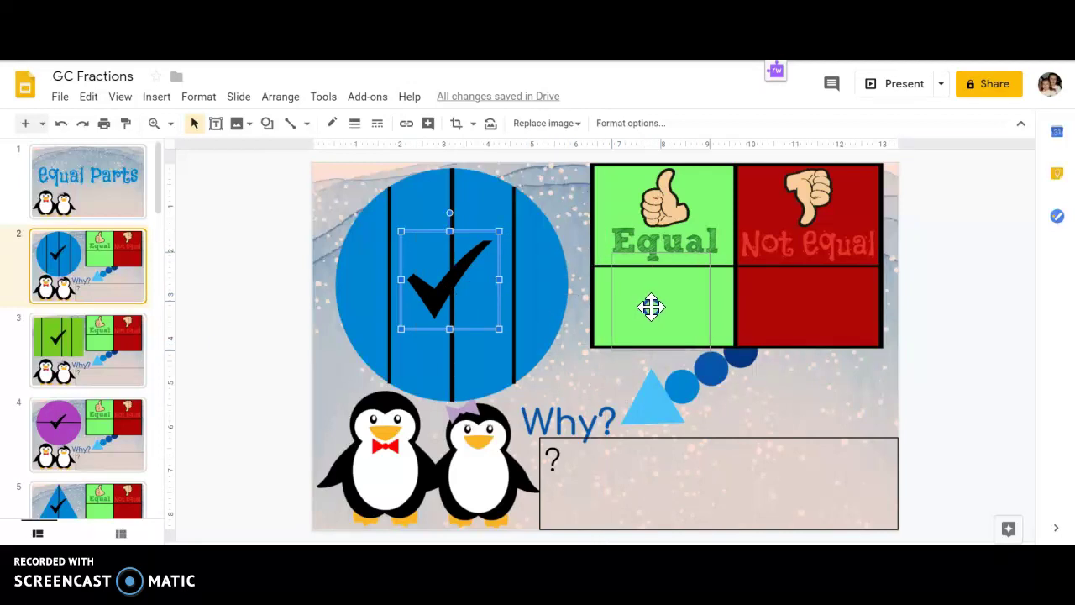
pyautogui.moveTo(652, 308); pyautogui.dragTo(797, 317)
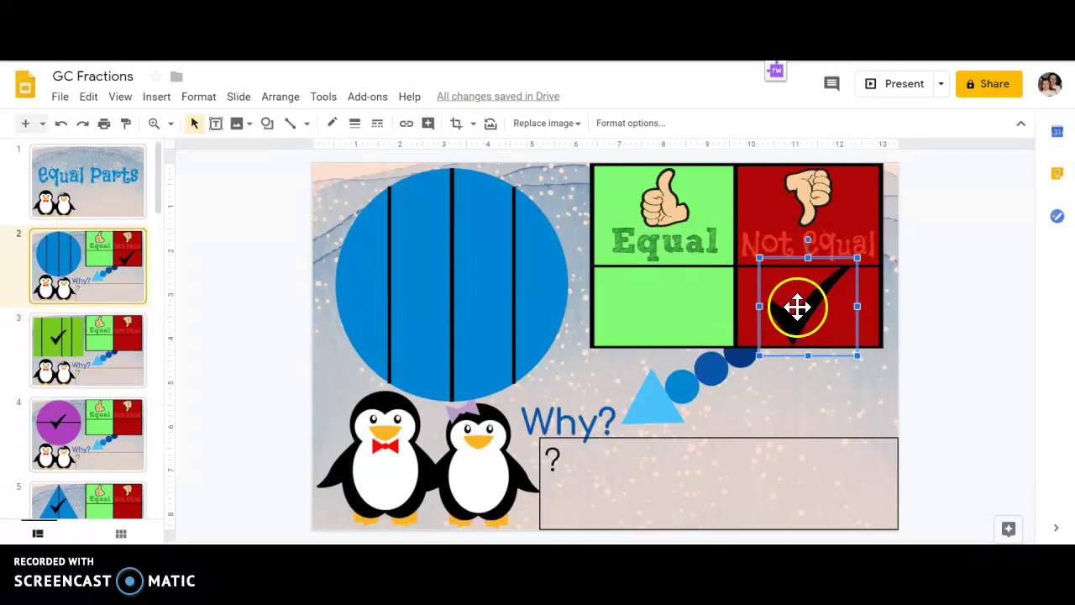
pyautogui.click(823, 375)
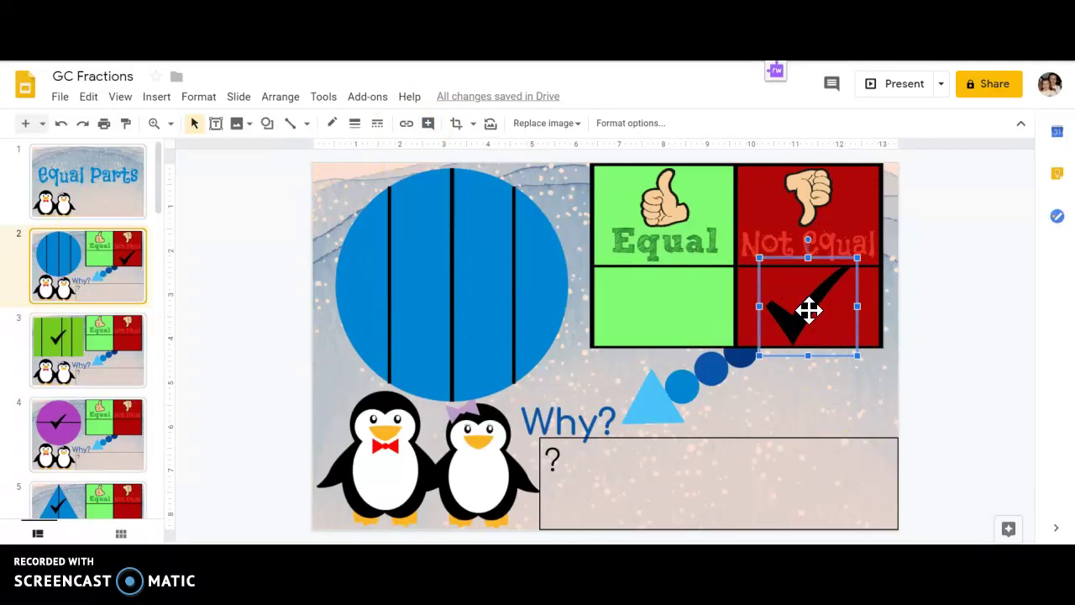
pyautogui.click(811, 412)
pyautogui.click(774, 334)
# Replace the ? in the Why? box with 'The parts are different sizes.'.
pyautogui.click(576, 462)
pyautogui.doubleClick(554, 458)
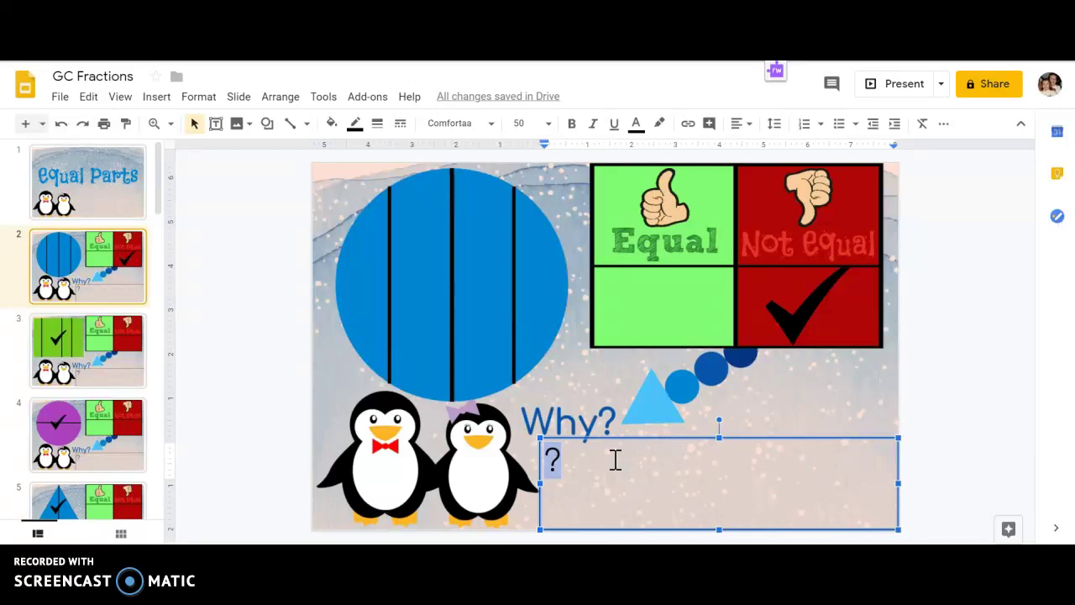
pyautogui.write('The')
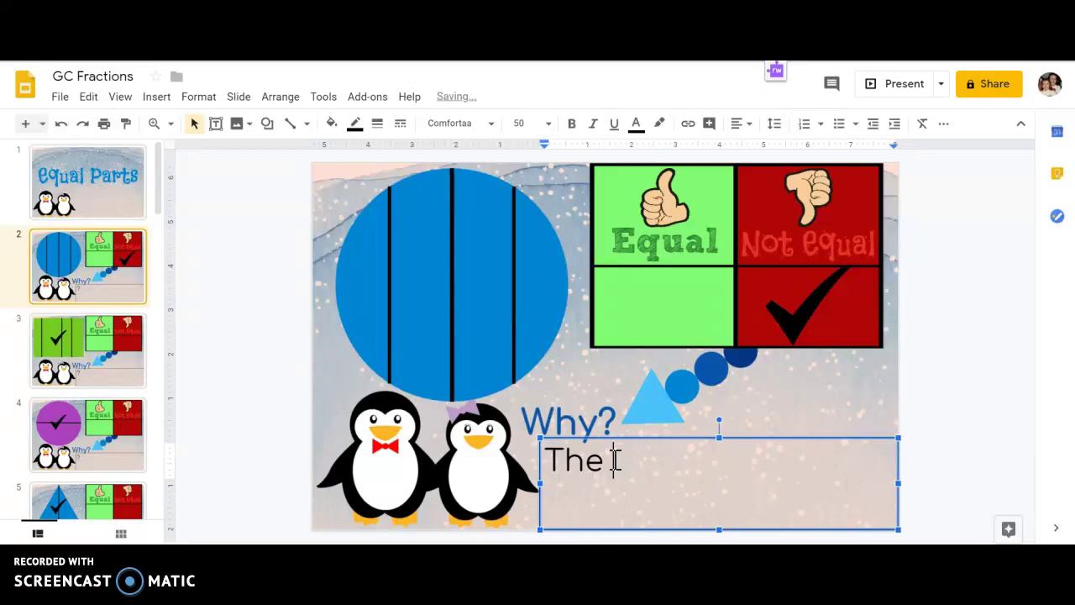
pyautogui.write(' parts a')
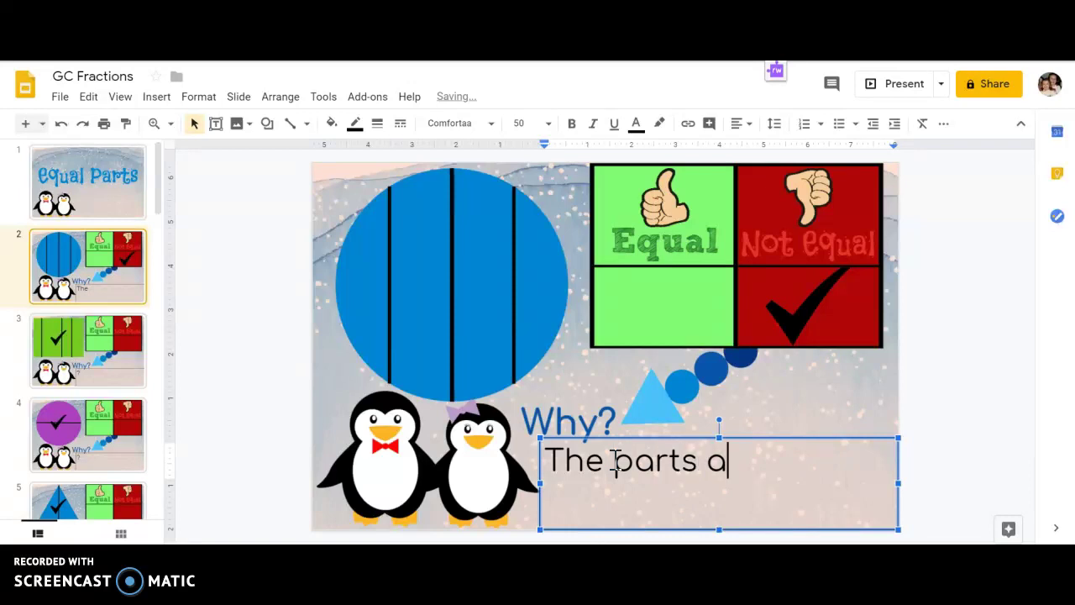
pyautogui.write('re diff')
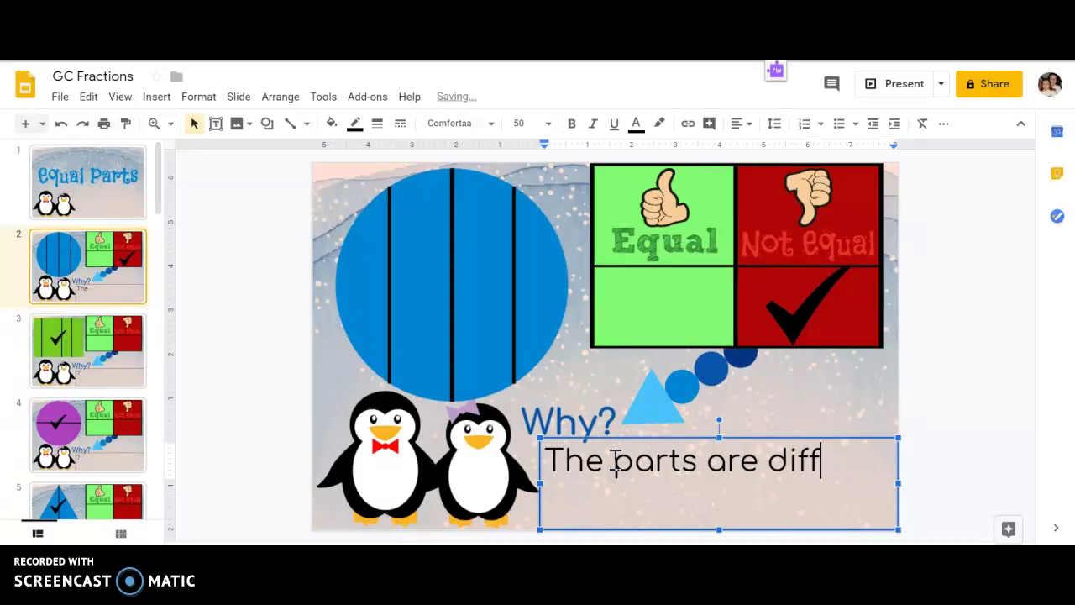
pyautogui.write('erent sizes.')
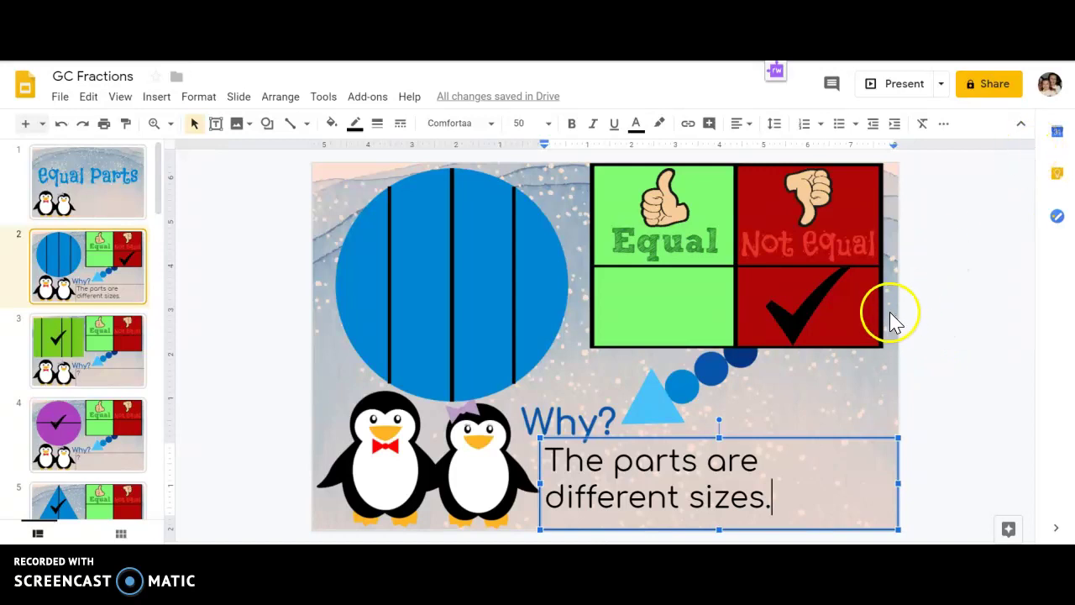
pyautogui.click(916, 349)
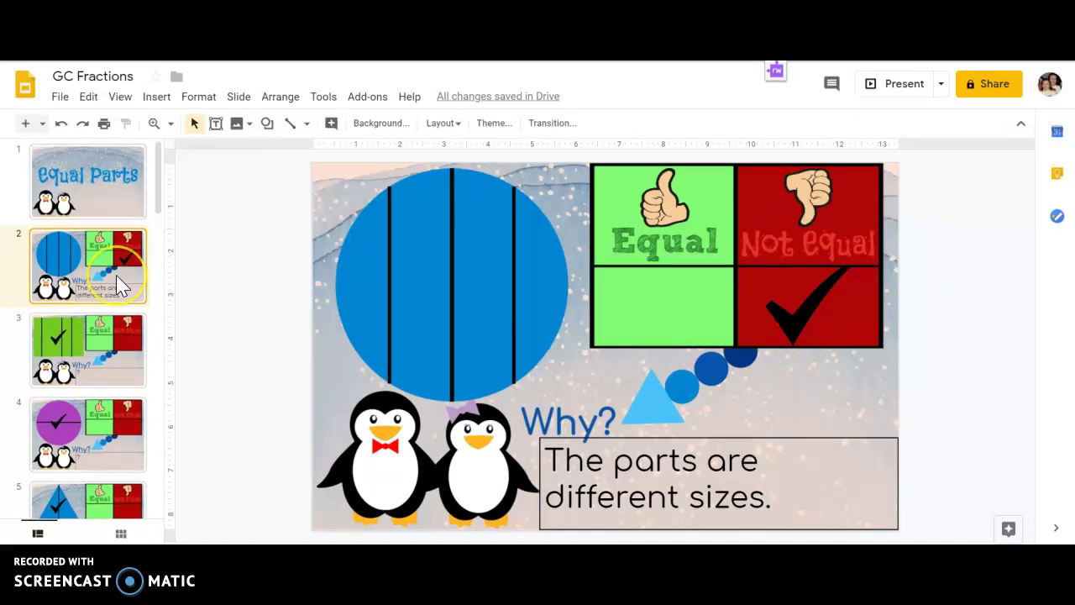
# Move past the Writing Fractions title slide to slide 14 with the half-red rectangle.
pyautogui.scroll(-1, 109, 282)
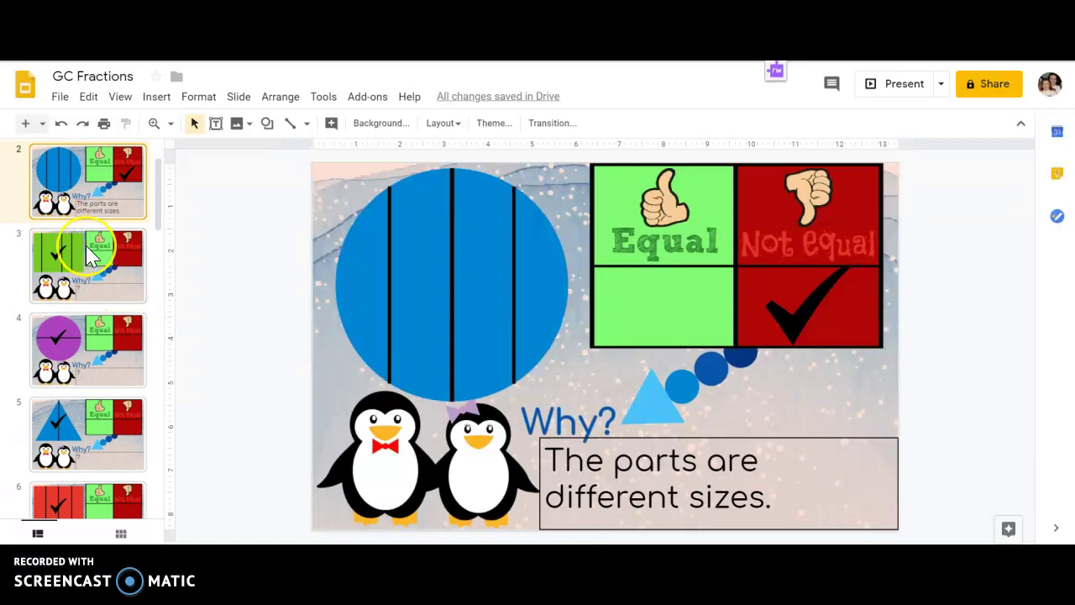
pyautogui.scroll(-1, 90, 256)
pyautogui.scroll(-4, 90, 256)
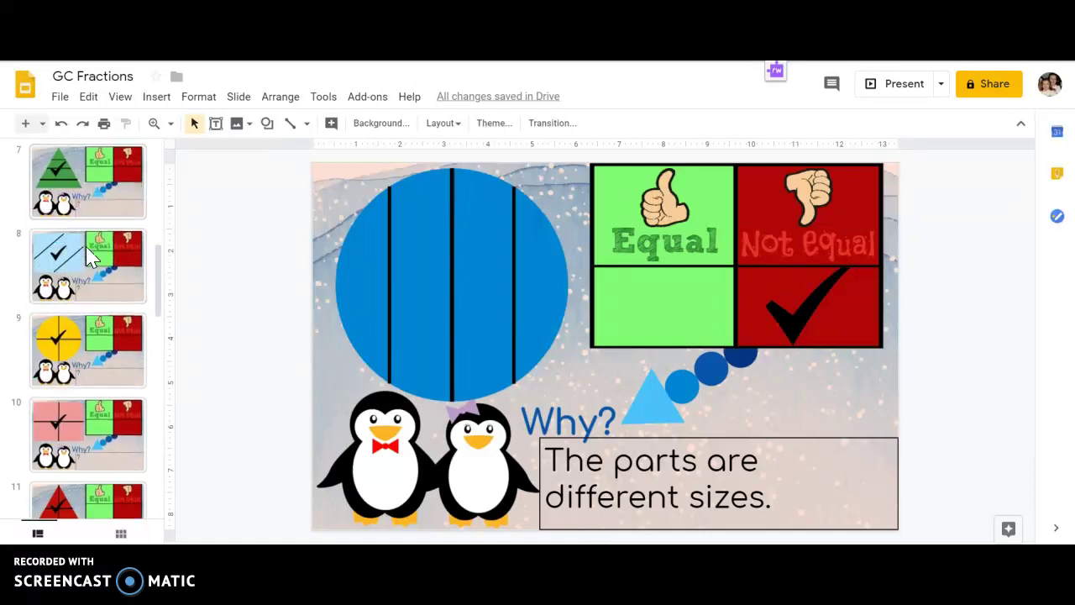
pyautogui.scroll(-2, 86, 246)
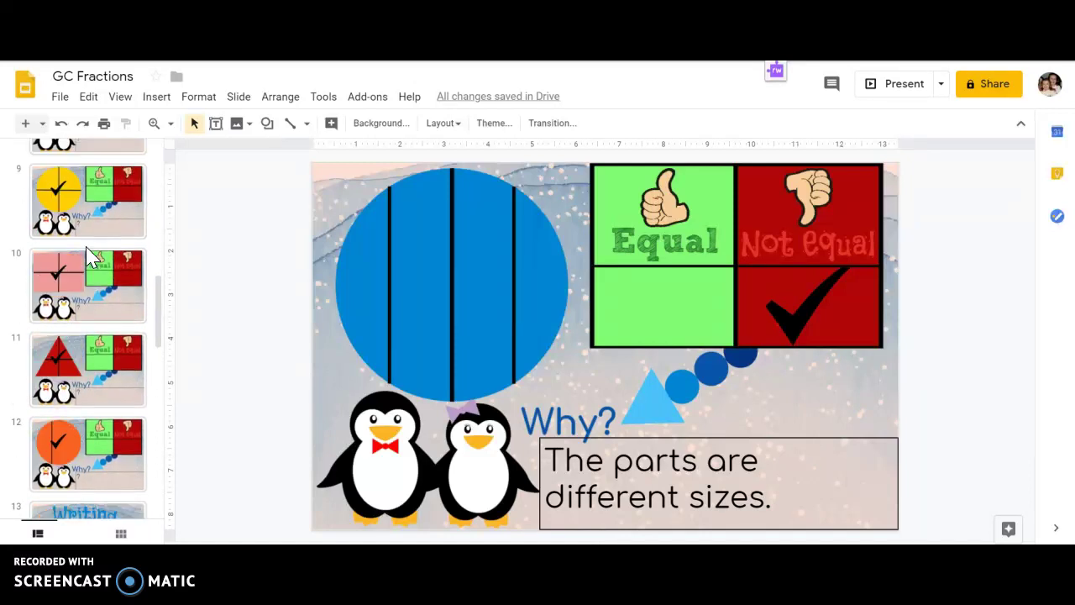
pyautogui.scroll(-3, 86, 247)
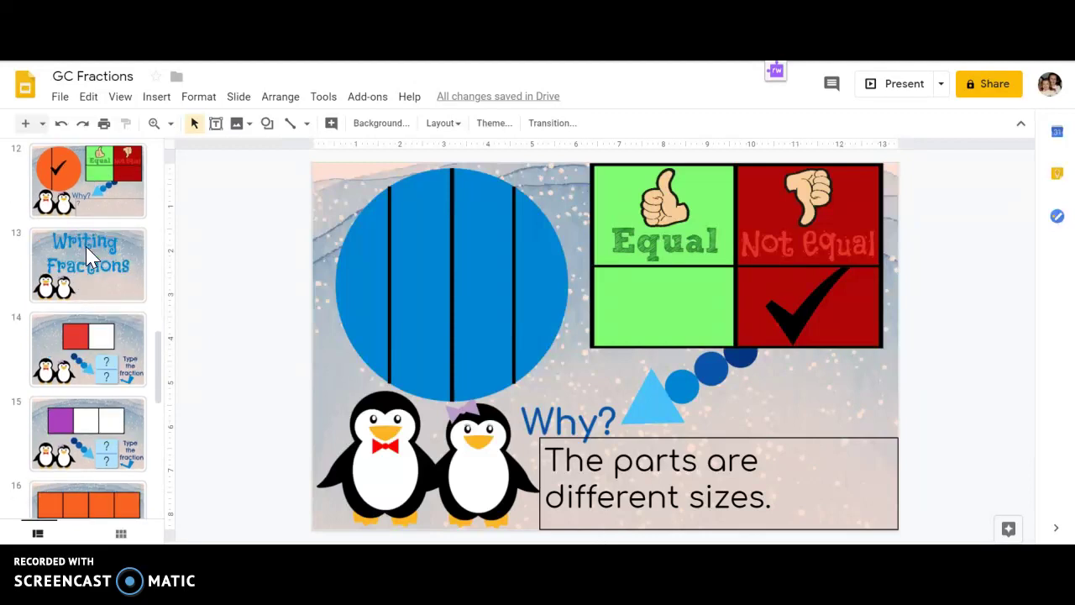
pyautogui.click(84, 255)
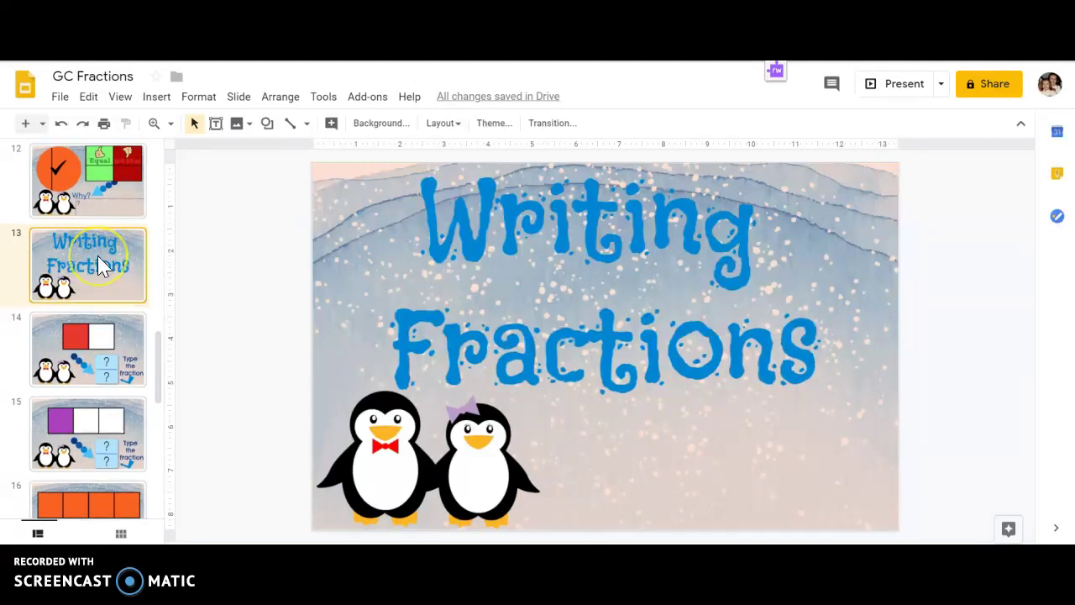
pyautogui.scroll(-1, 98, 256)
pyautogui.scroll(-1, 97, 265)
pyautogui.click(92, 256)
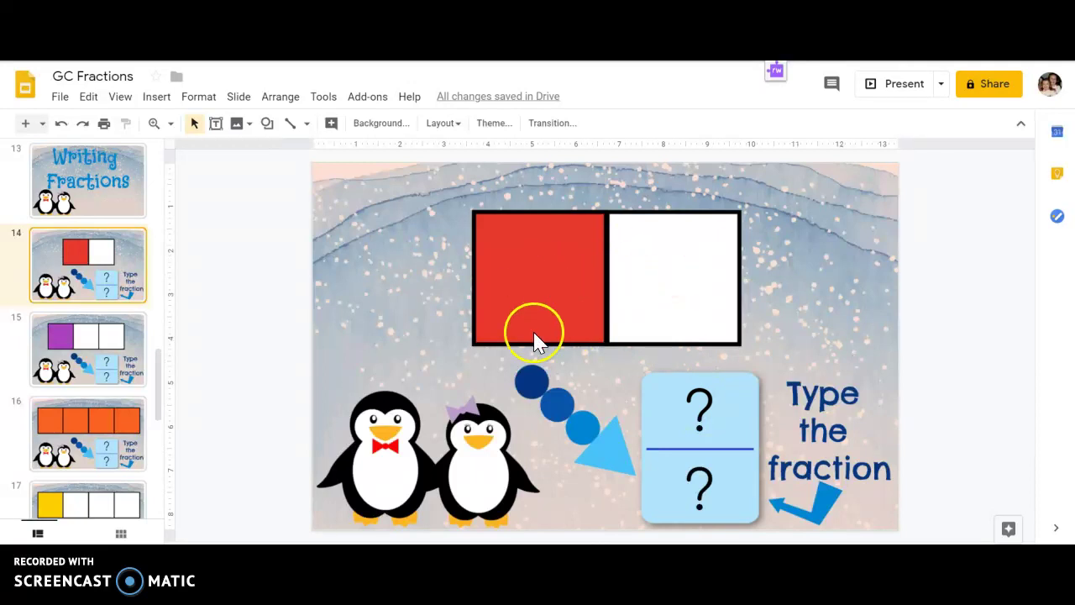
# Replace the top ? of the fraction box with the numerator 1.
pyautogui.doubleClick(699, 412)
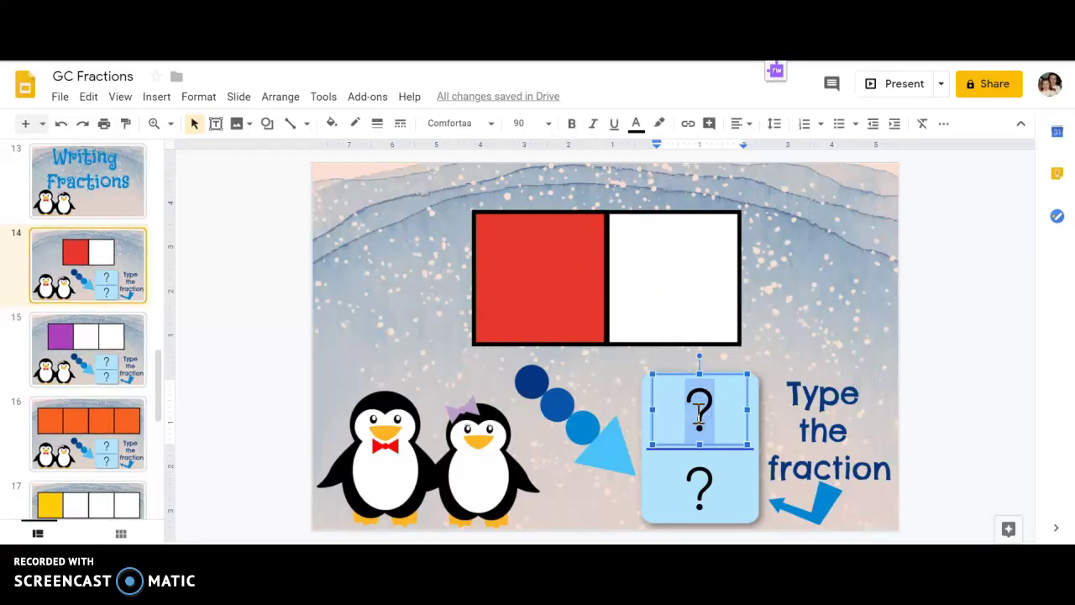
pyautogui.click(708, 404)
pyautogui.write('1')
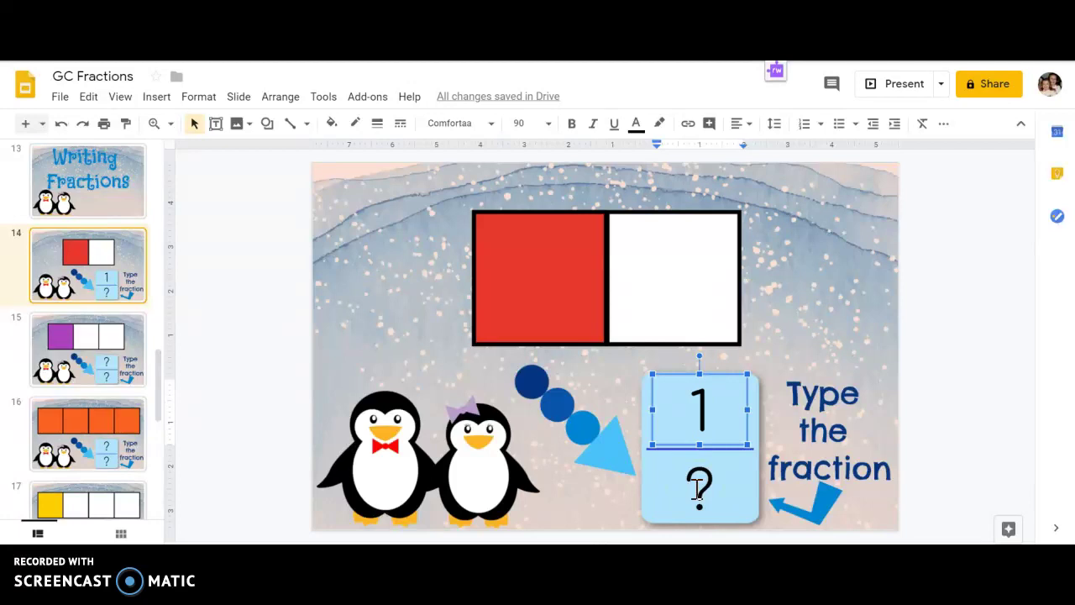
pyautogui.click(679, 294)
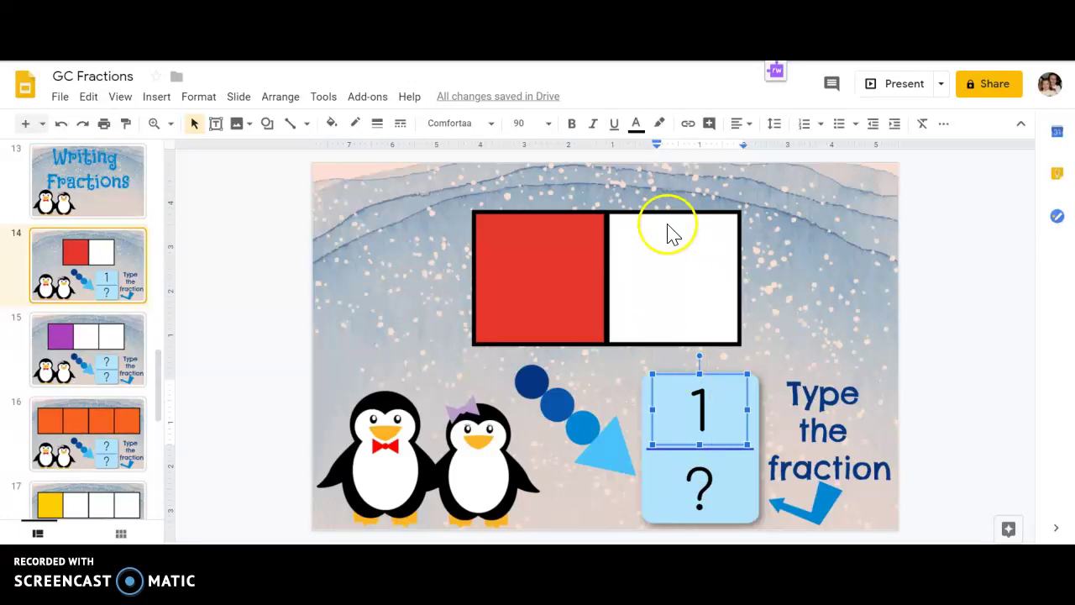
# Replace the bottom ? with 2, completing the fraction 1/2.
pyautogui.doubleClick(699, 471)
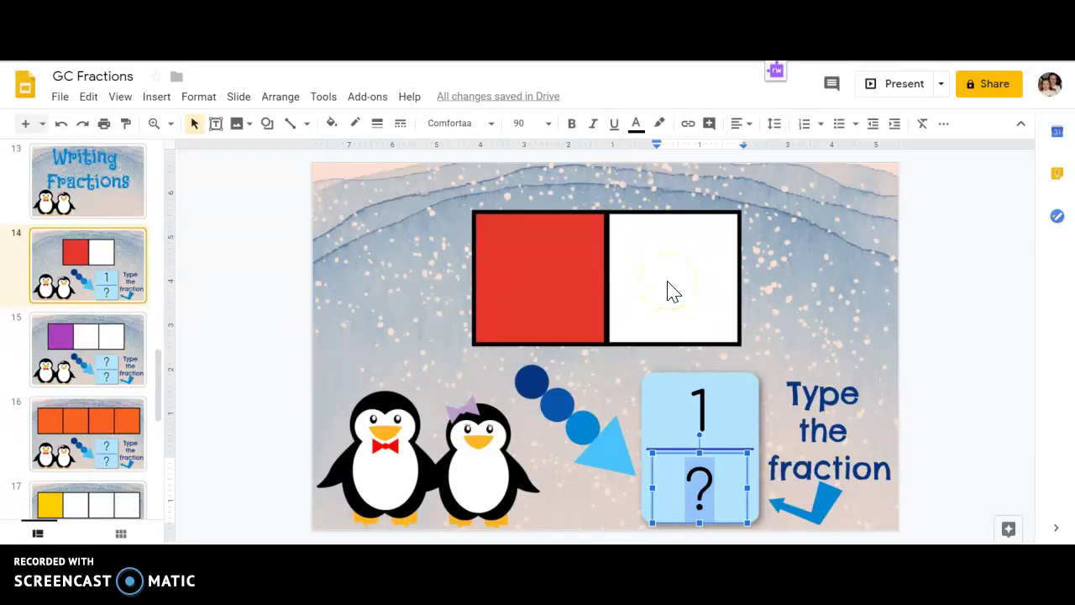
pyautogui.click(702, 466)
pyautogui.click(710, 488)
pyautogui.write('2')
pyautogui.click(824, 362)
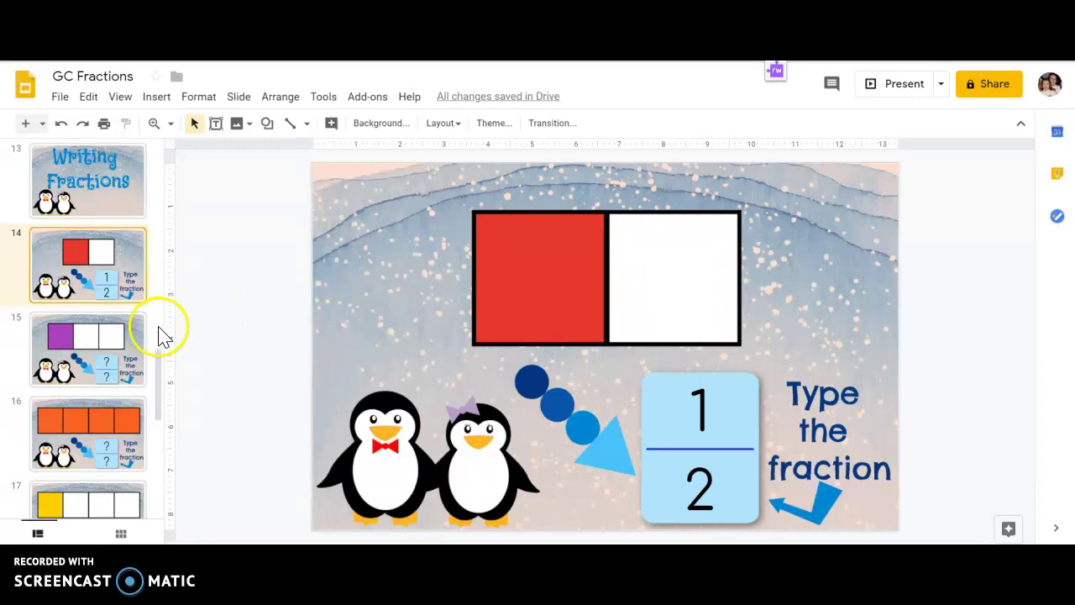
pyautogui.scroll(-3, 99, 323)
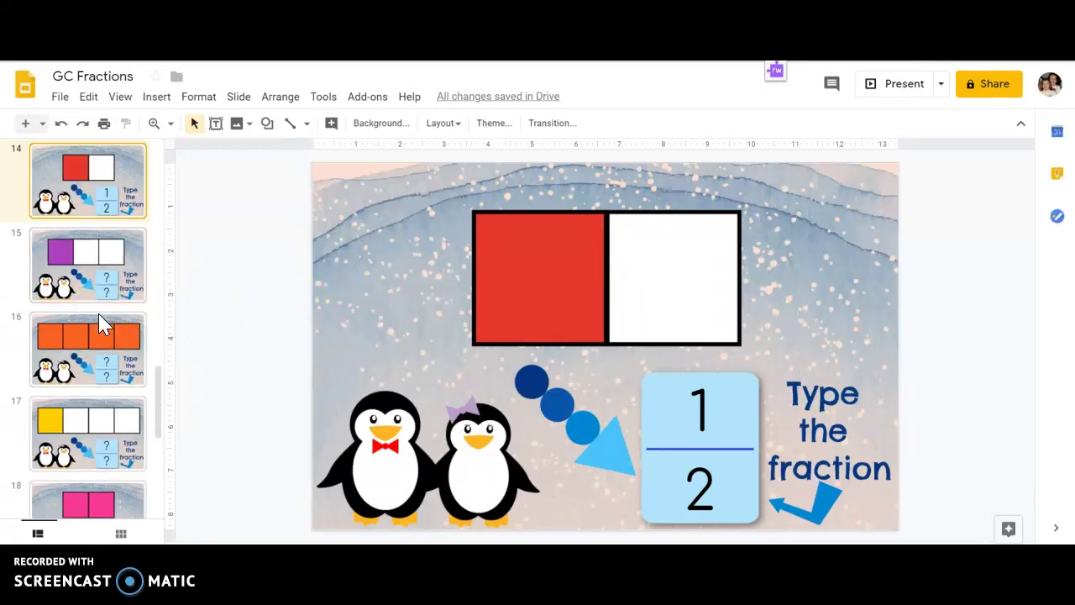
pyautogui.scroll(-3, 104, 277)
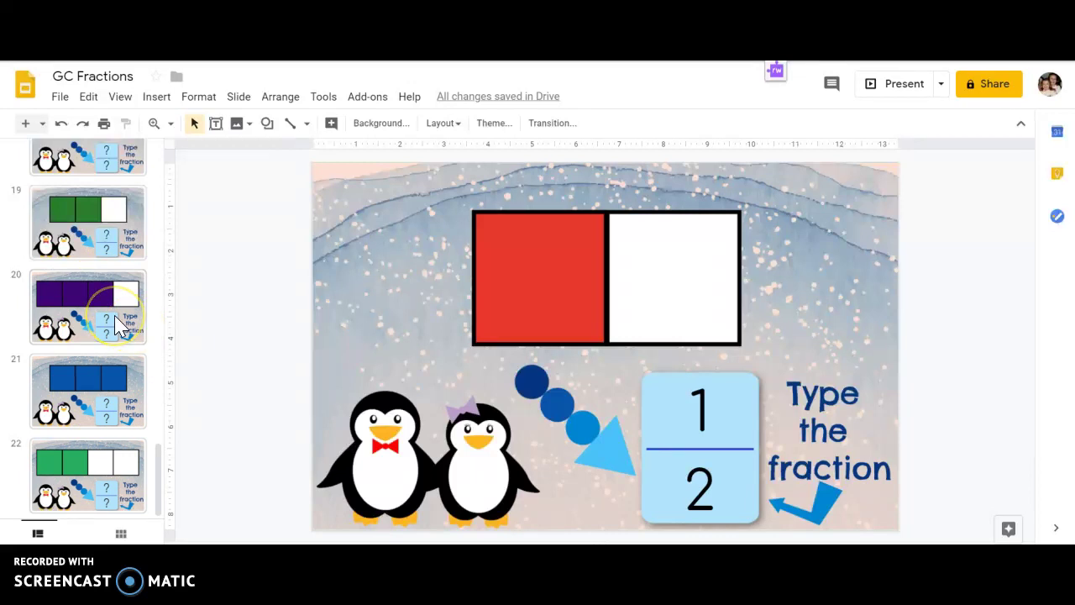
pyautogui.scroll(5, 126, 328)
pyautogui.scroll(9, 115, 319)
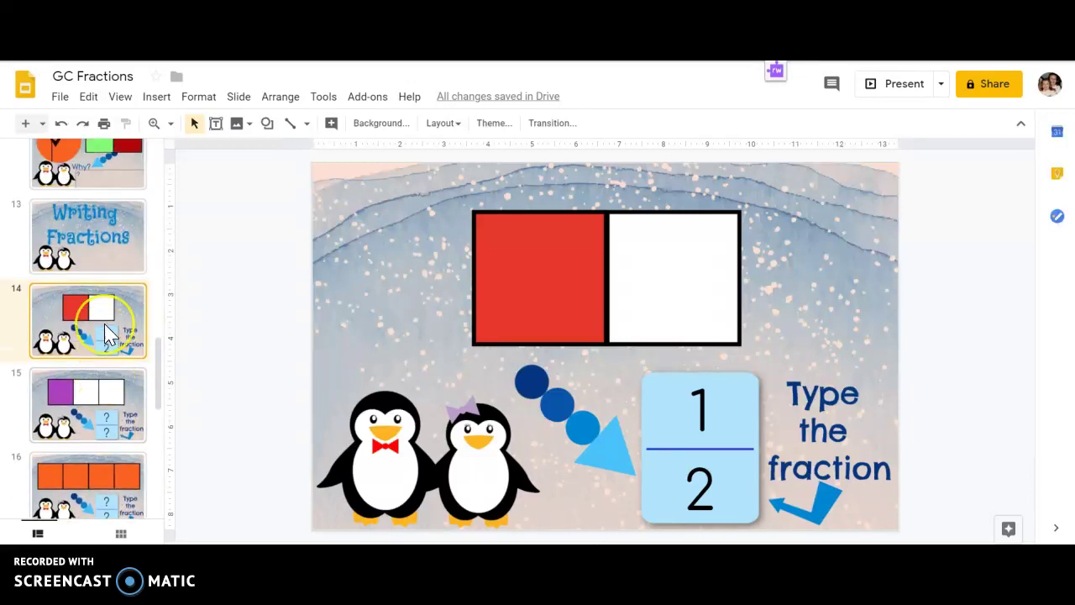
pyautogui.scroll(4, 107, 333)
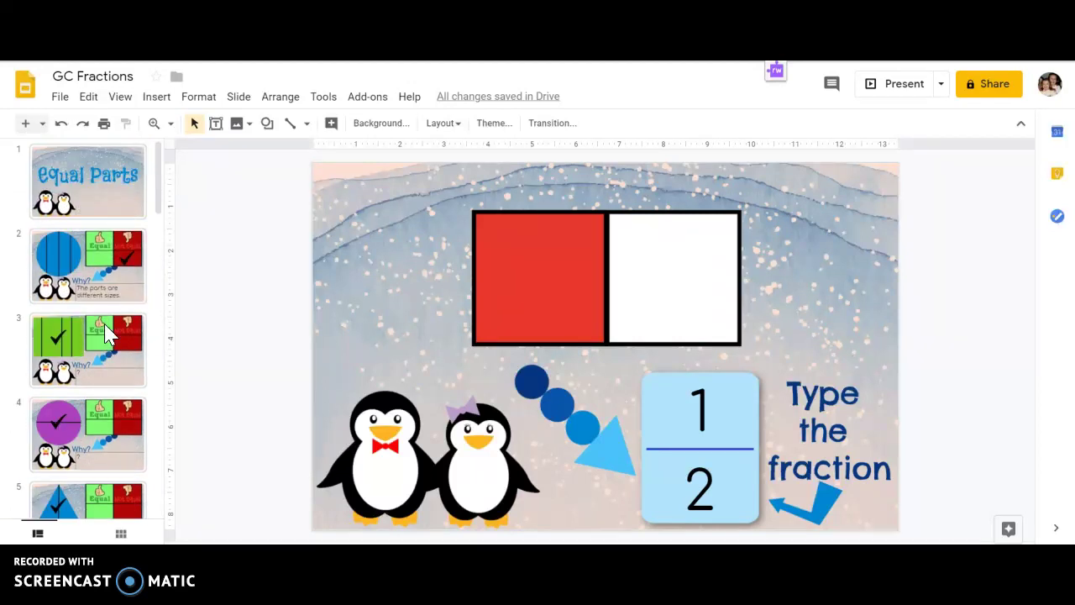